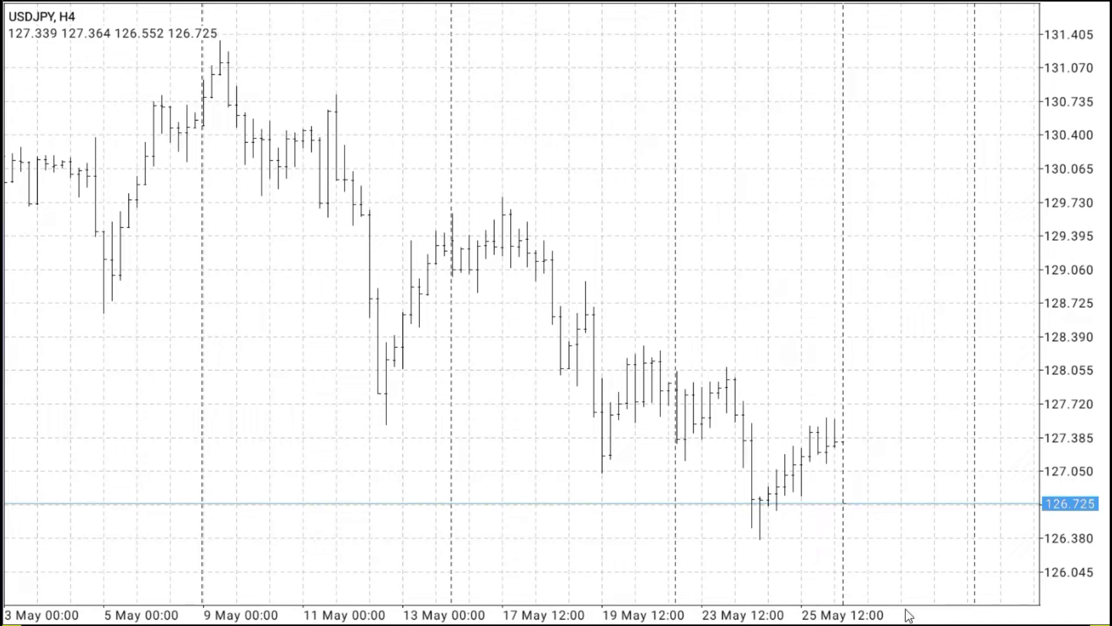
Bring up the timeframe bar and right-hand toolbar on the USDJPY H4 bar chart
left_click(756, 294)
left_click(756, 294)
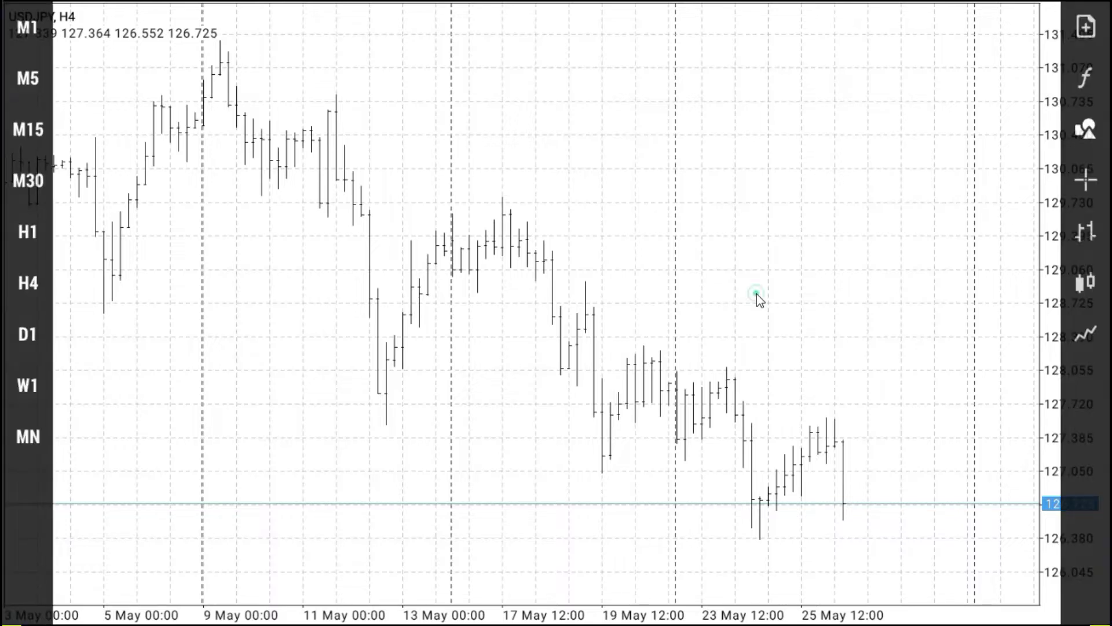
Choose Relative Strength Index from the Oscillators section of the indicator list
left_click(1087, 78)
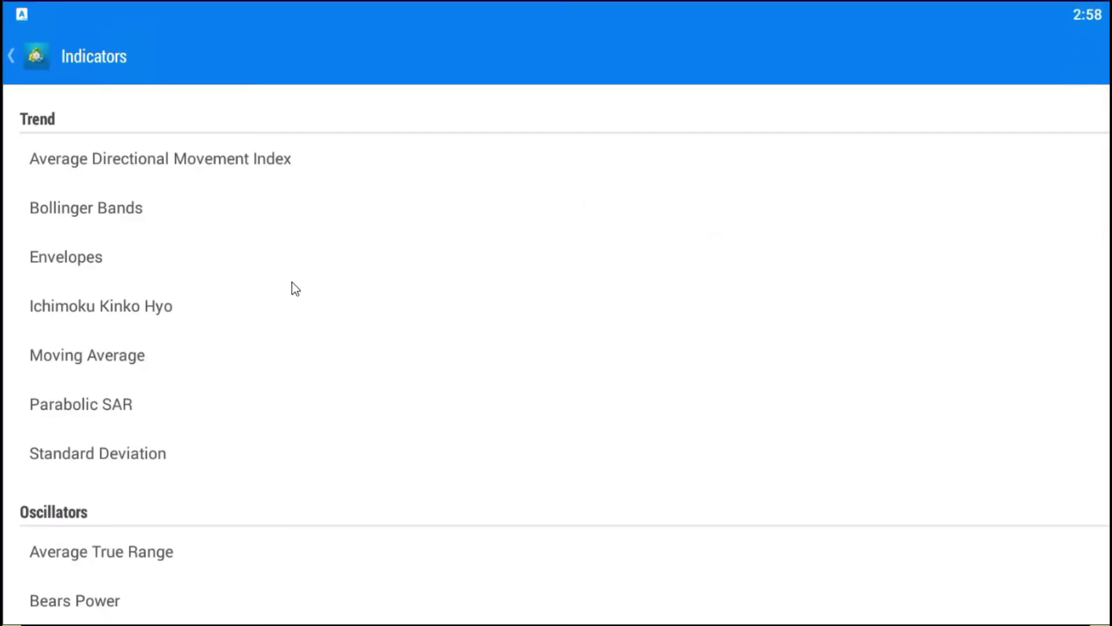
scroll(448, 414, "down", 6)
scroll(233, 453, "down", 5)
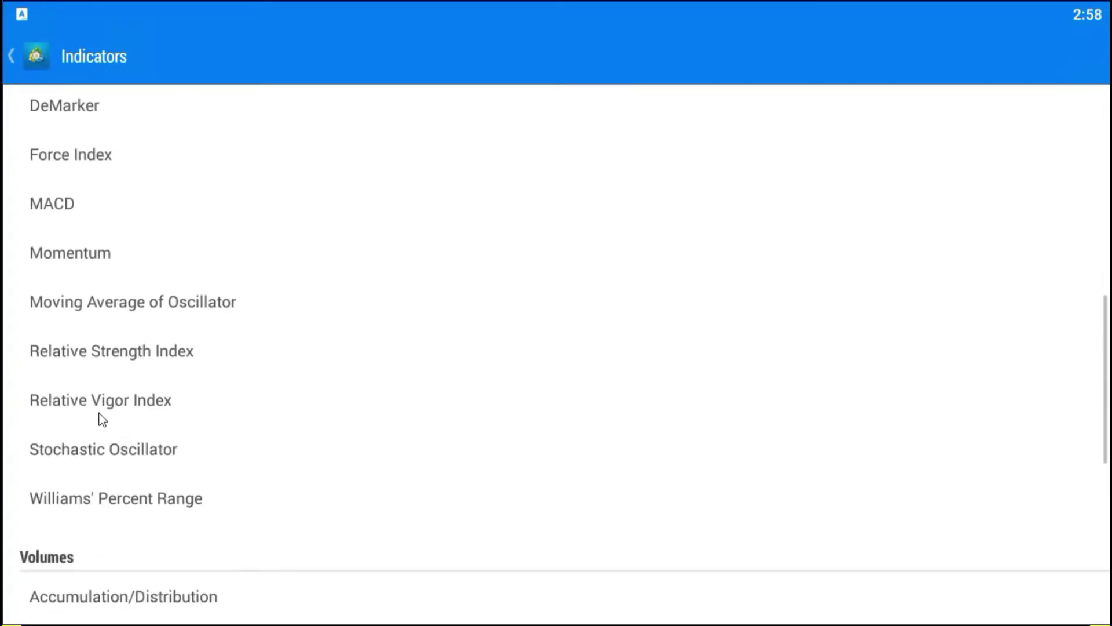
left_click(106, 355)
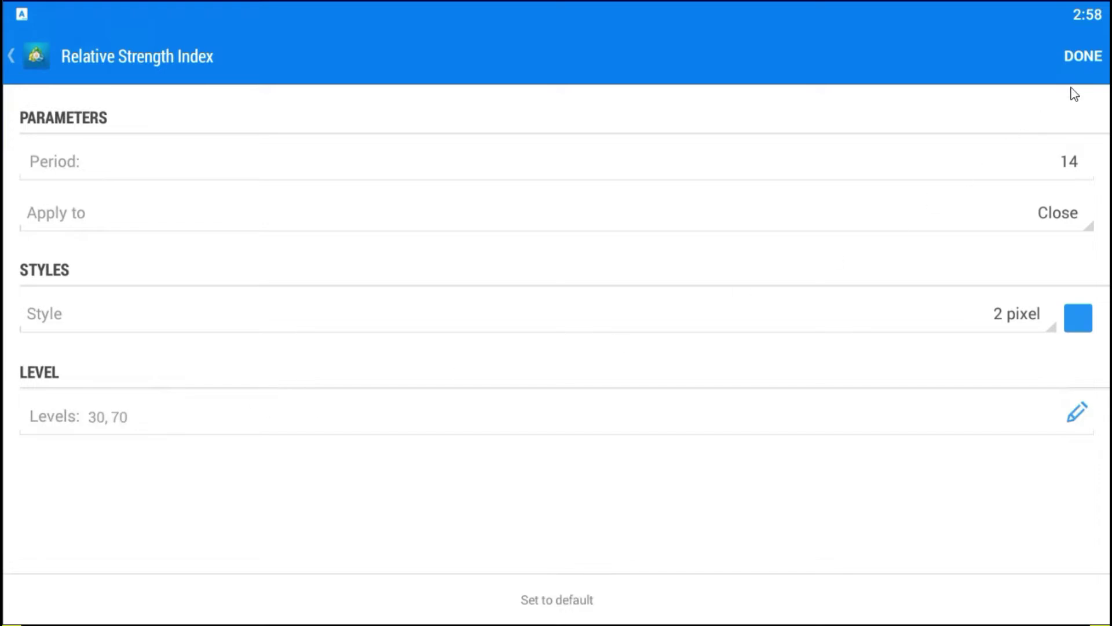
Add RSI with period 14 on Close and levels 30, 70 to the chart
left_click(1077, 58)
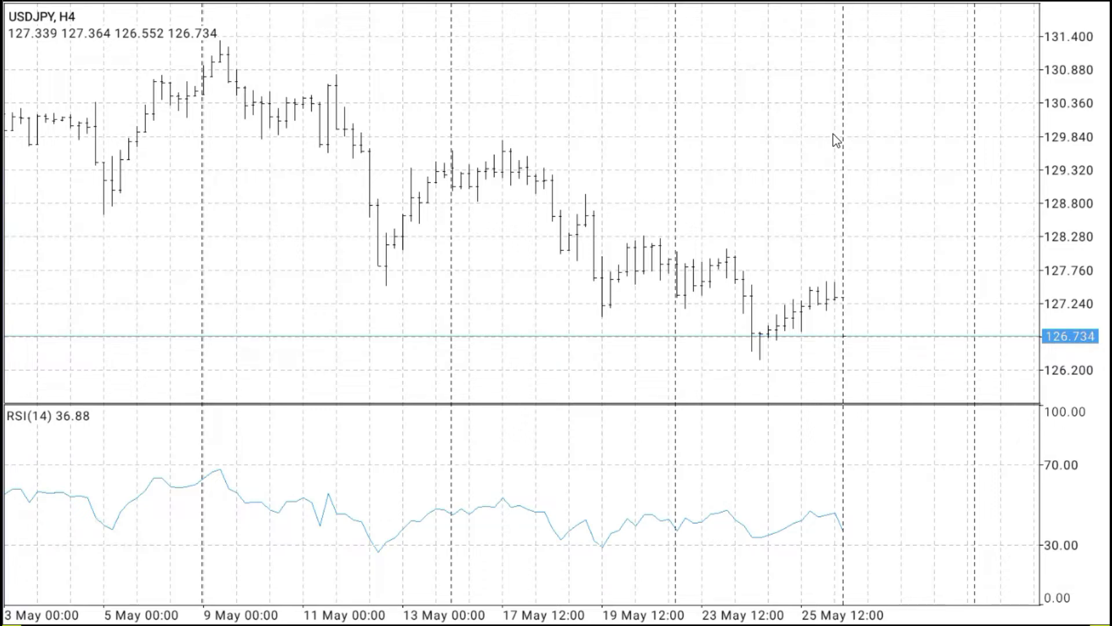
Reopen the Relative Strength Index settings from Indicator Window 1 in the chart's list
left_click(914, 186)
left_click(908, 179)
left_click(1085, 77)
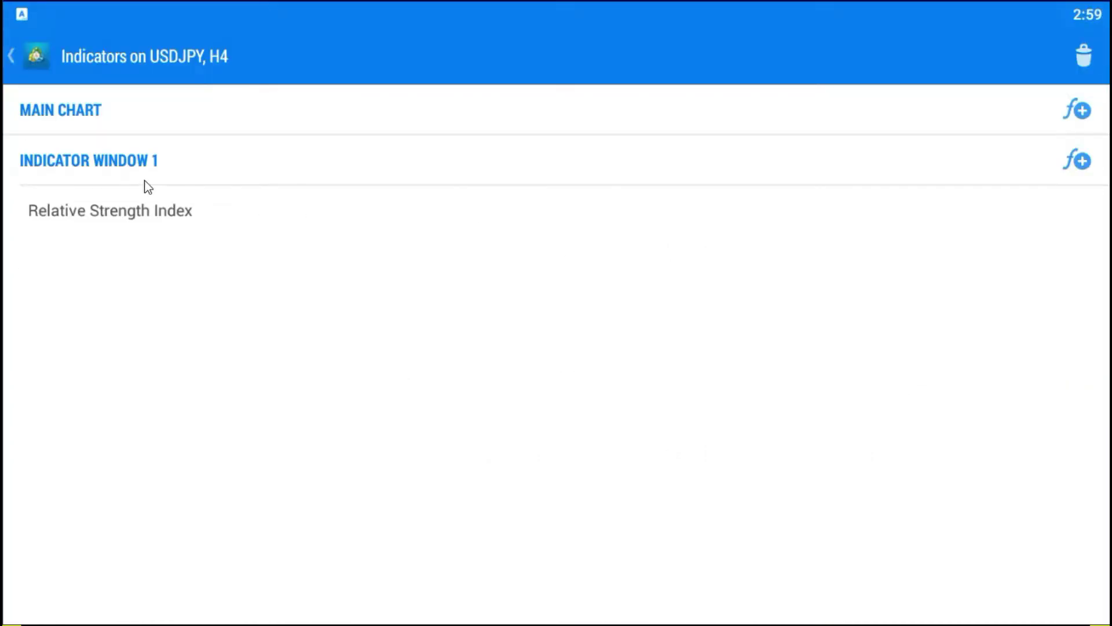
left_click(155, 211)
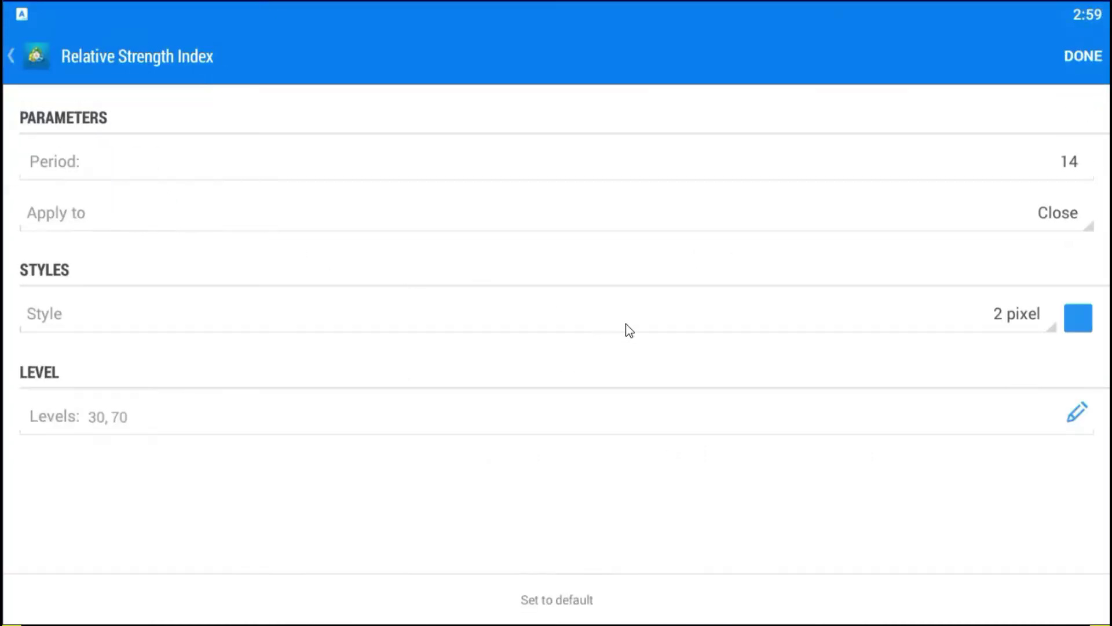
In the RSI levels editor, keep the level line thickness at 1 pixel
left_click(1069, 415)
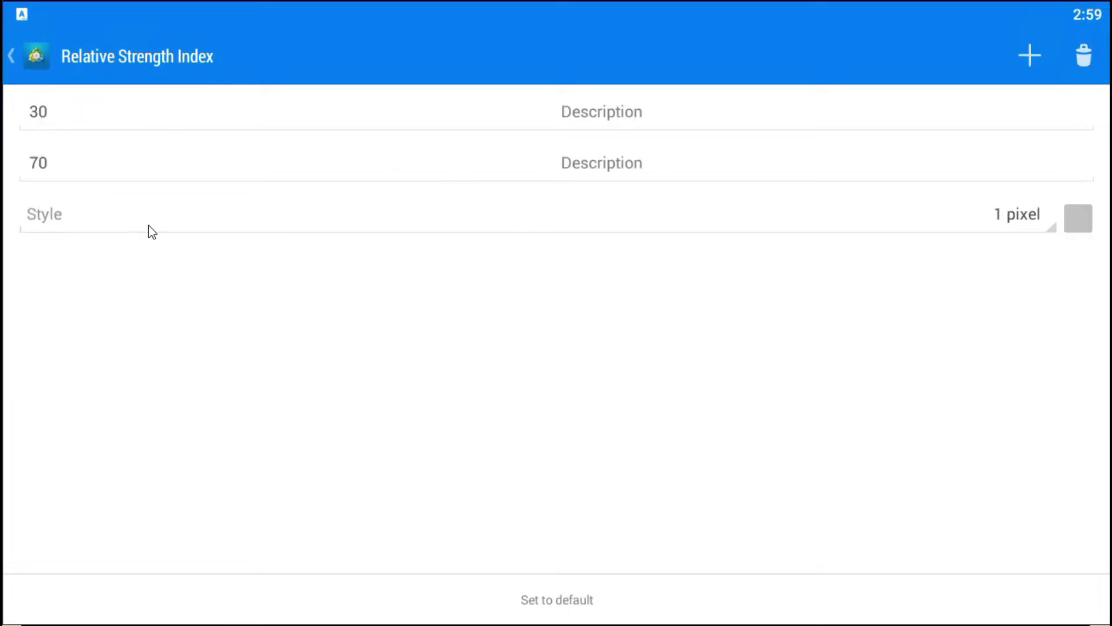
left_click(60, 219)
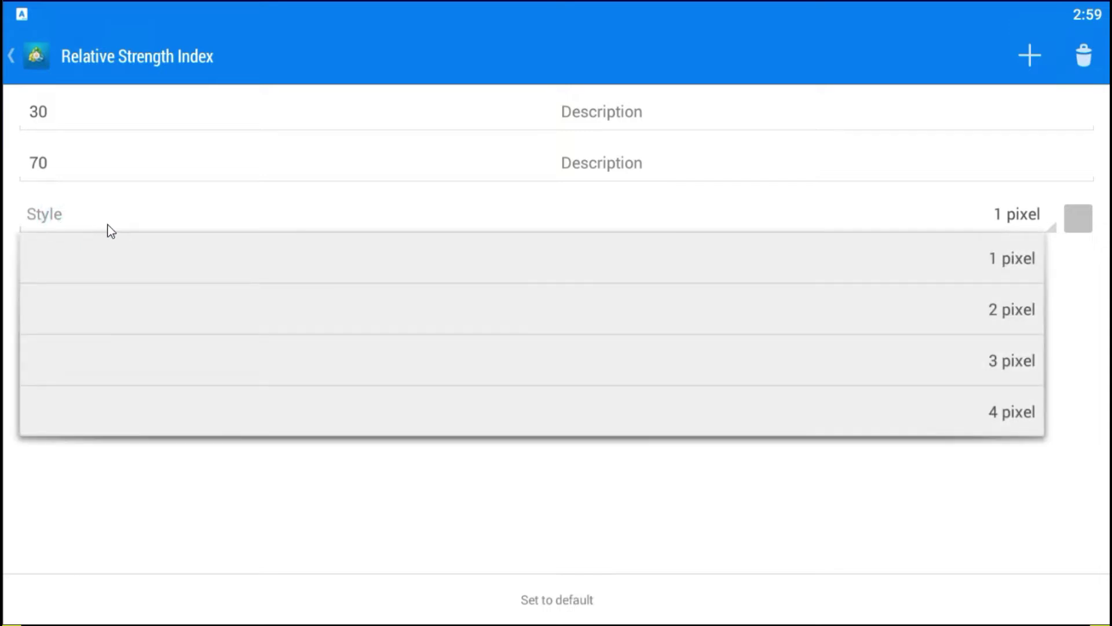
left_click(990, 265)
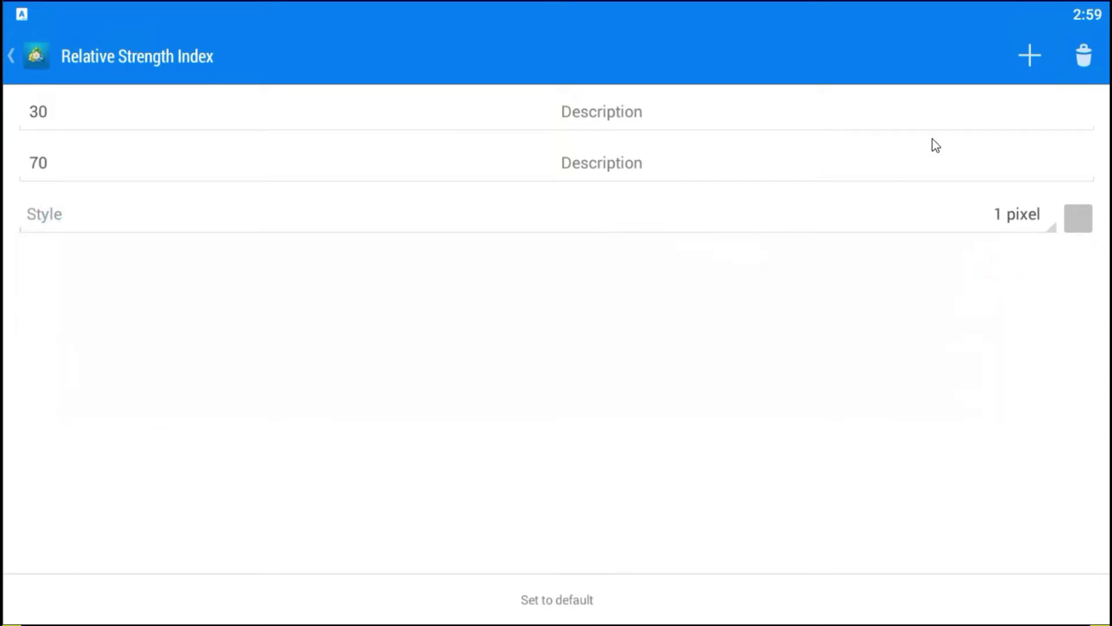
Add two new RSI levels with values 50 and 90
left_click(1029, 55)
left_click(46, 217)
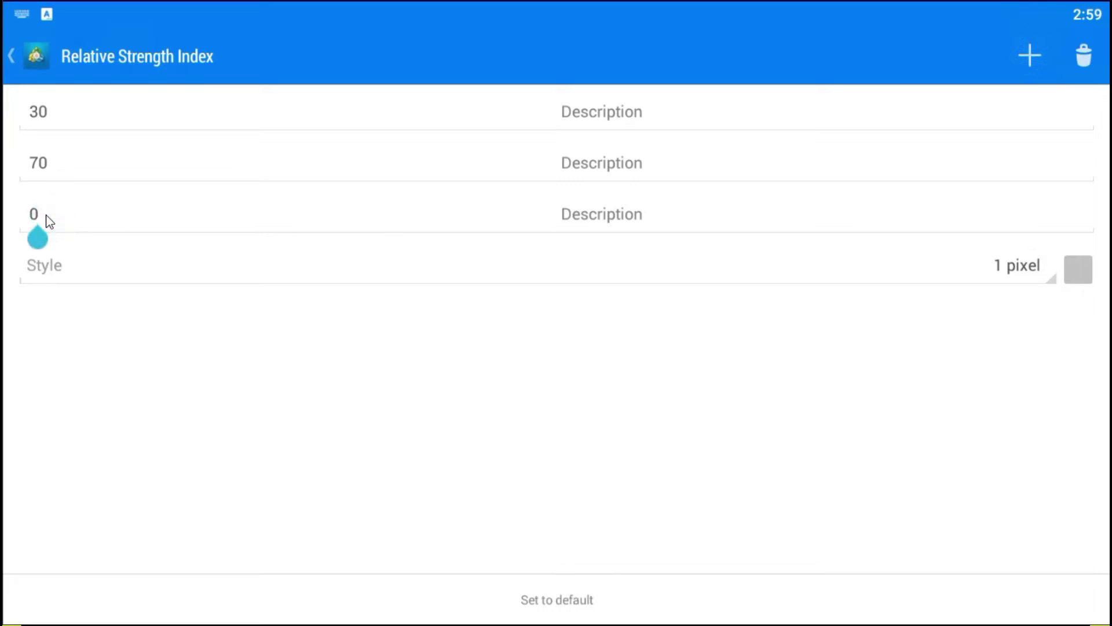
key("BackSpace")
type("50")
left_click(1027, 53)
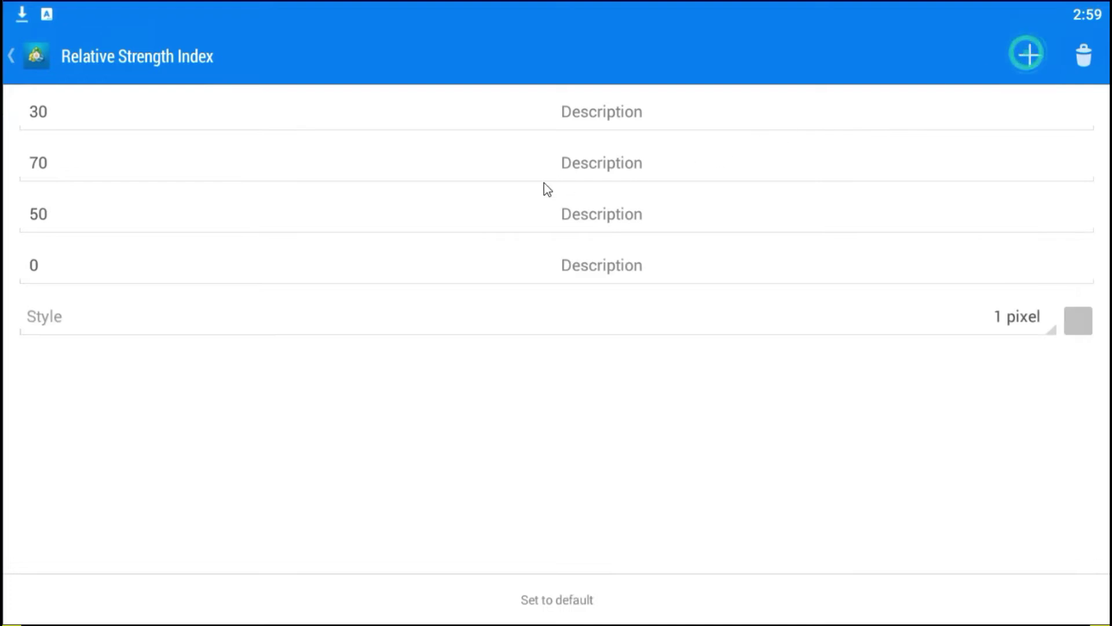
left_click(43, 267)
left_click(42, 267)
key("BackSpace")
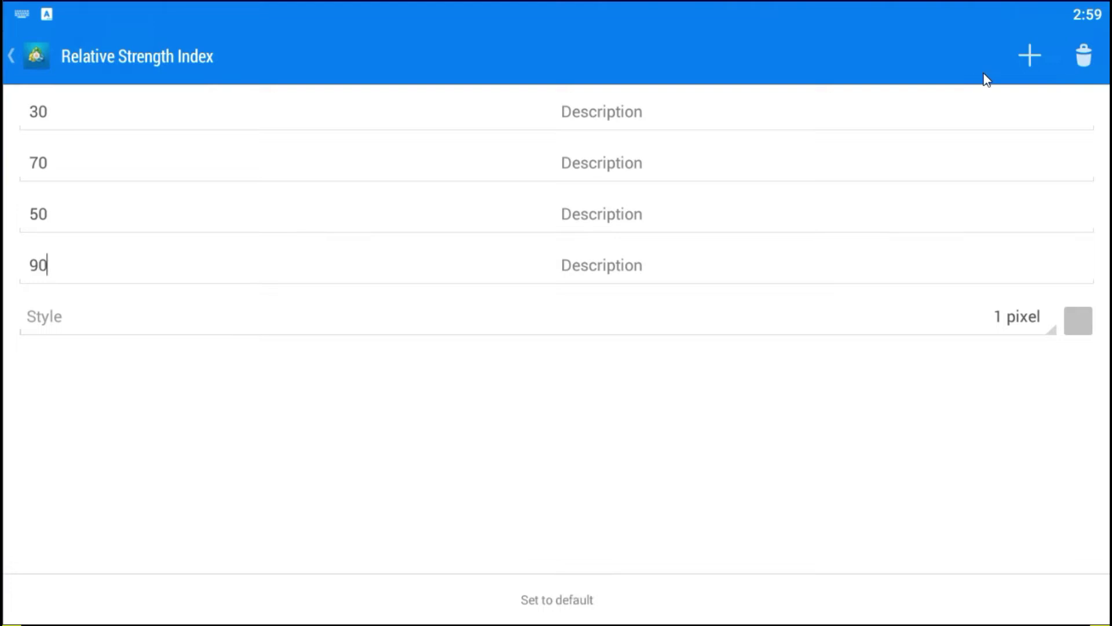
Add a fifth RSI level at 10 and leave the levels editor
left_click(1033, 62)
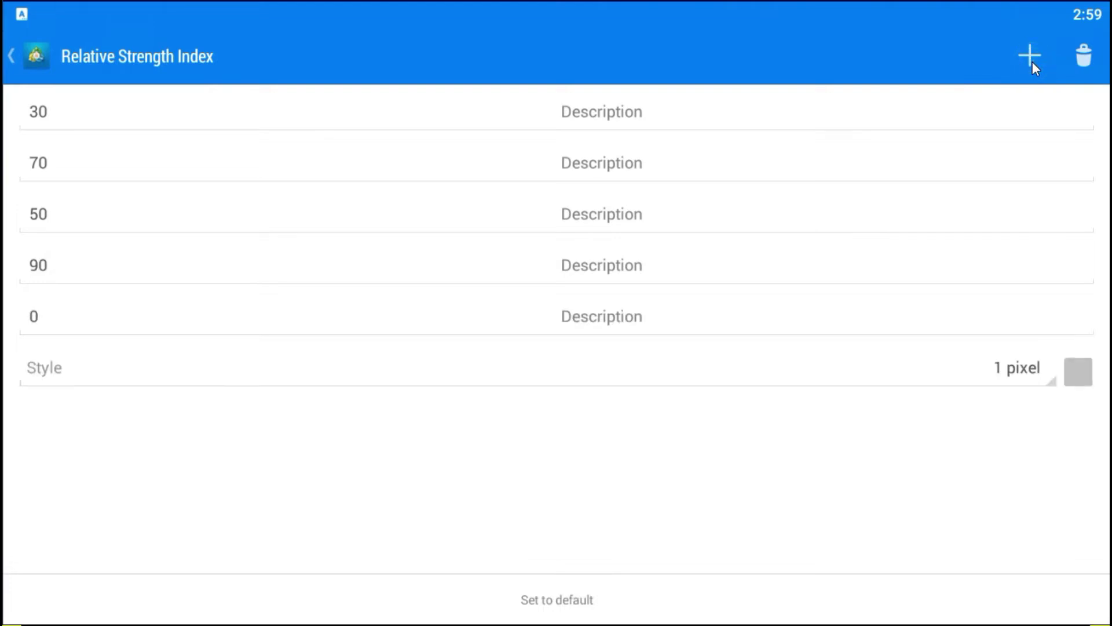
left_click(39, 316)
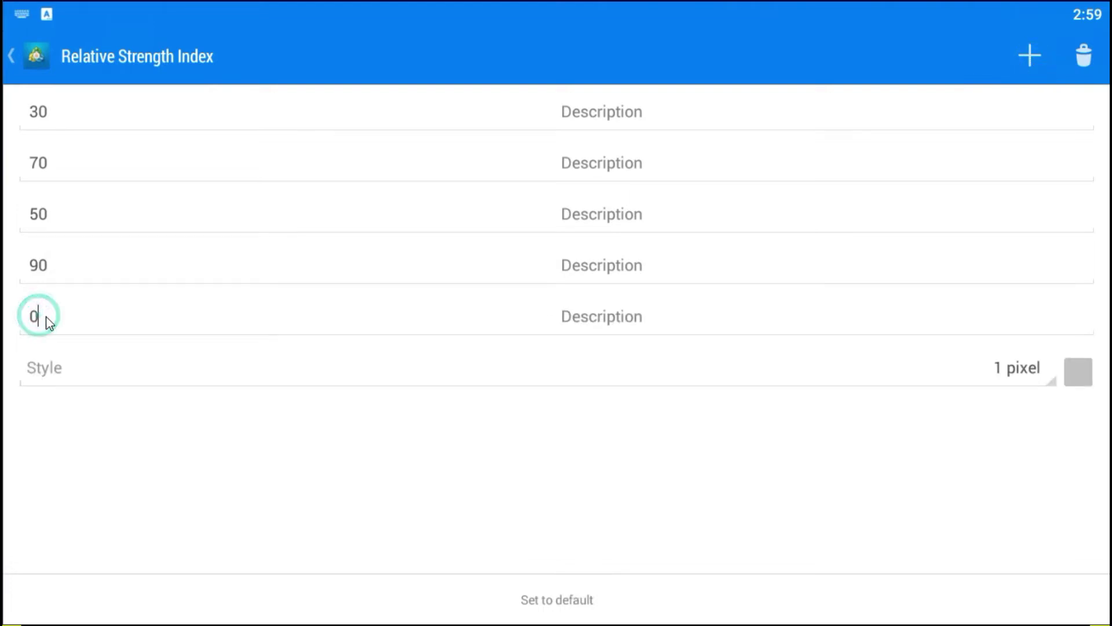
key("BackSpace")
type("10")
left_click(763, 510)
left_click(801, 481)
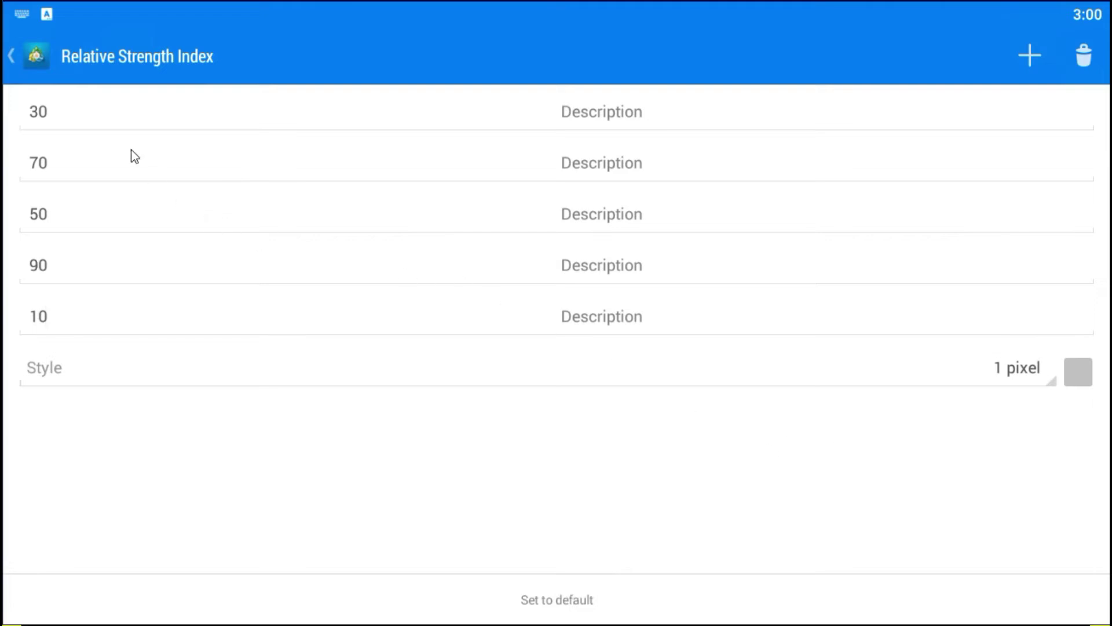
left_click(11, 53)
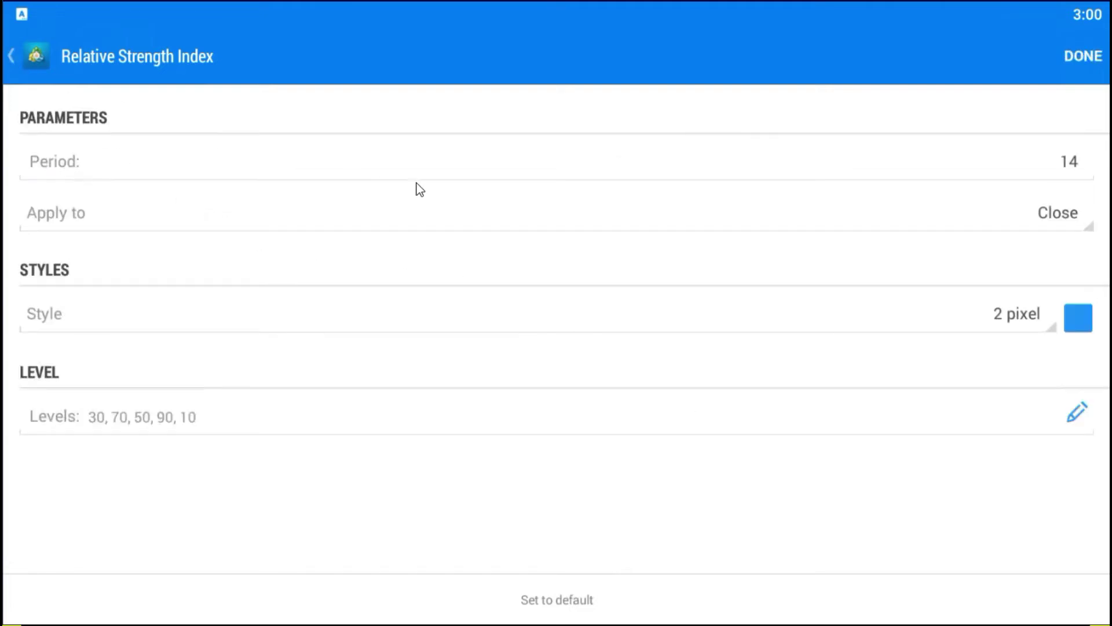
Apply the RSI settings so the pane shows levels 10, 30, 50, 70 and 90
left_click(1073, 53)
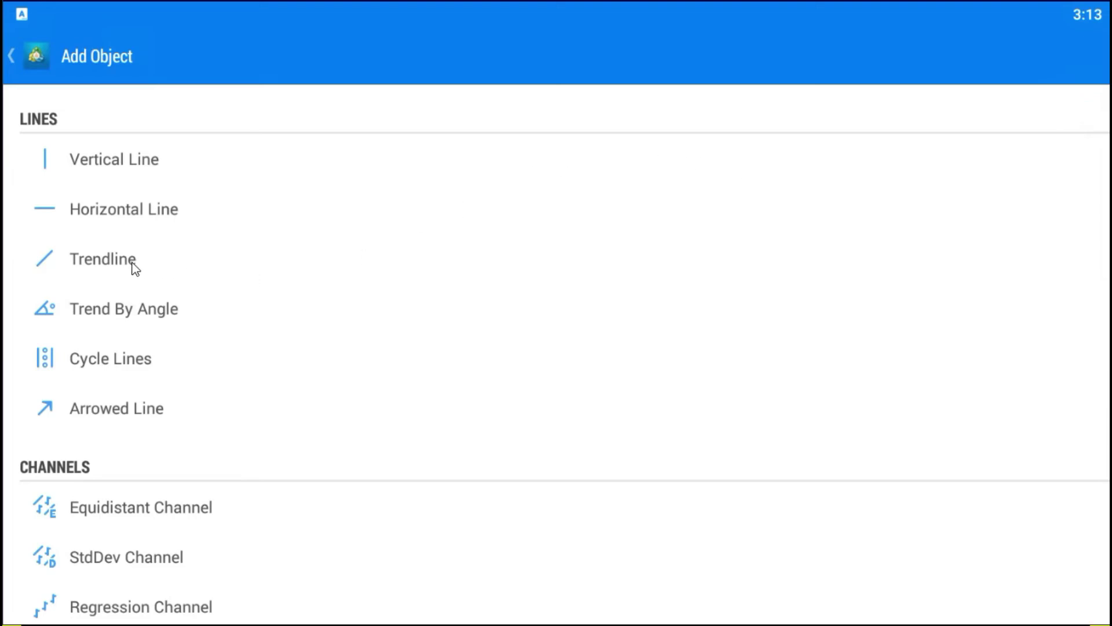
Draw a falling trendline across RSI highs from 9 May and a rising one from 11 May low
left_click(91, 256)
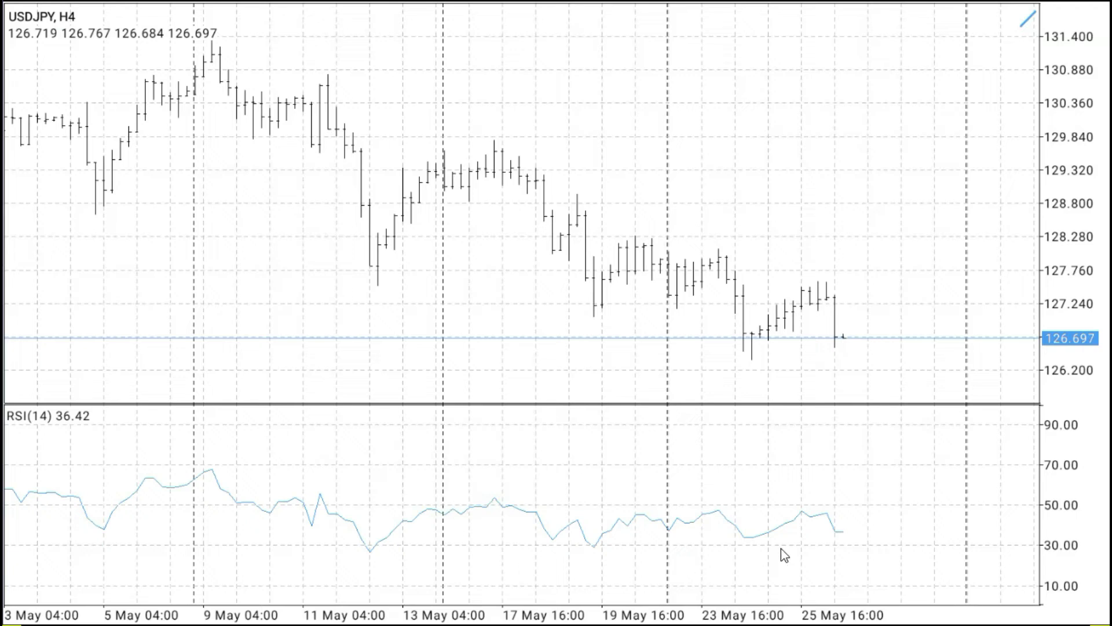
left_click_drag(371, 550, 861, 532)
left_click(881, 157)
left_click(1086, 123)
left_click(103, 258)
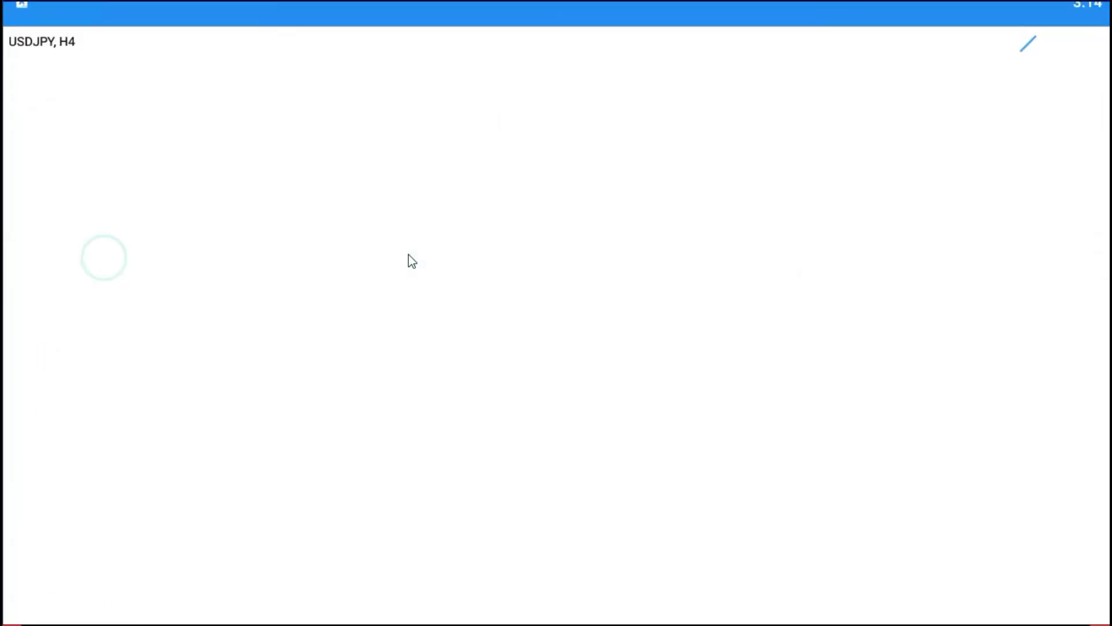
left_click_drag(212, 465, 488, 479)
left_click_drag(677, 493, 852, 514)
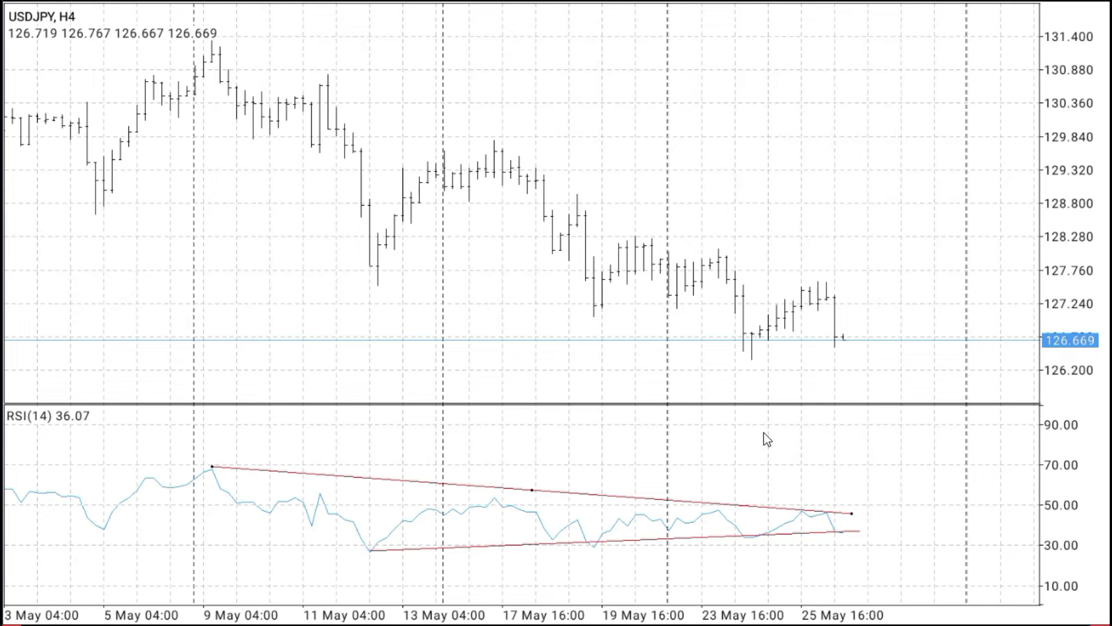